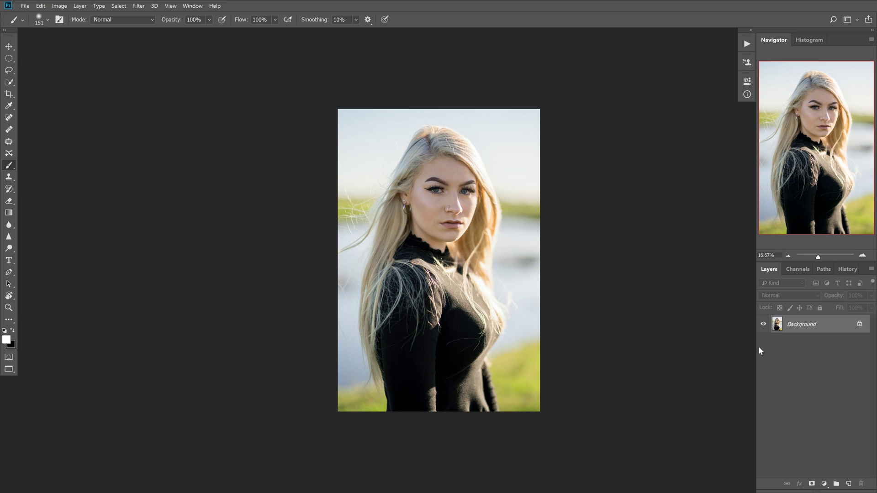
Step: Add a Curves adjustment layer and darken the photo by pulling the midtones of the RGB curve down
click(825, 484)
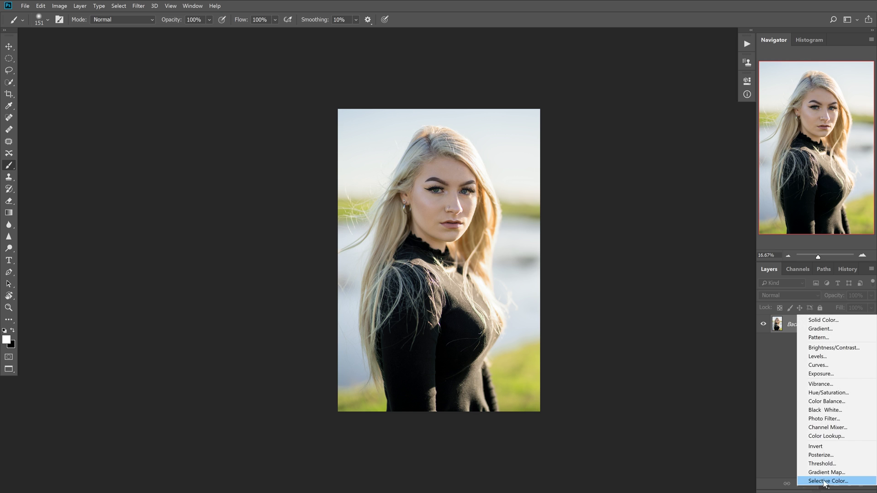
click(818, 365)
mouse_move(685, 166)
mouse_down()
mouse_move(684, 181)
mouse_move(692, 174)
mouse_up()
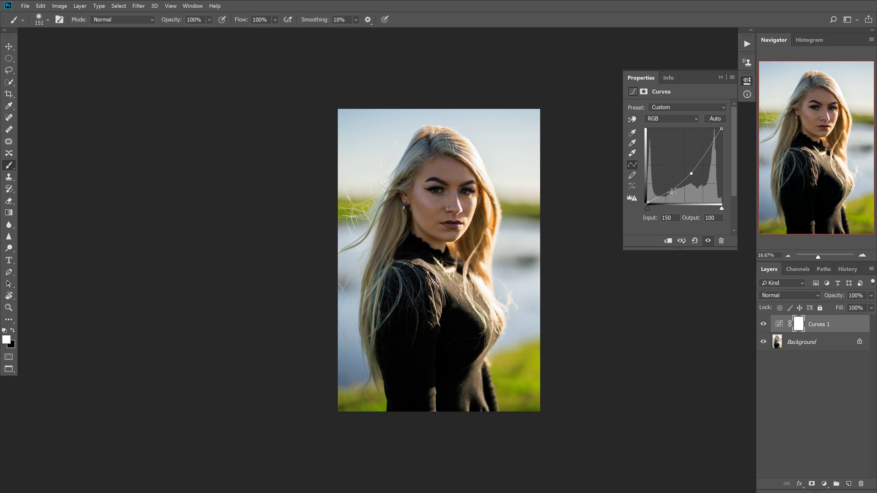
drag(691, 173, 686, 178)
drag(693, 175, 692, 175)
click(721, 77)
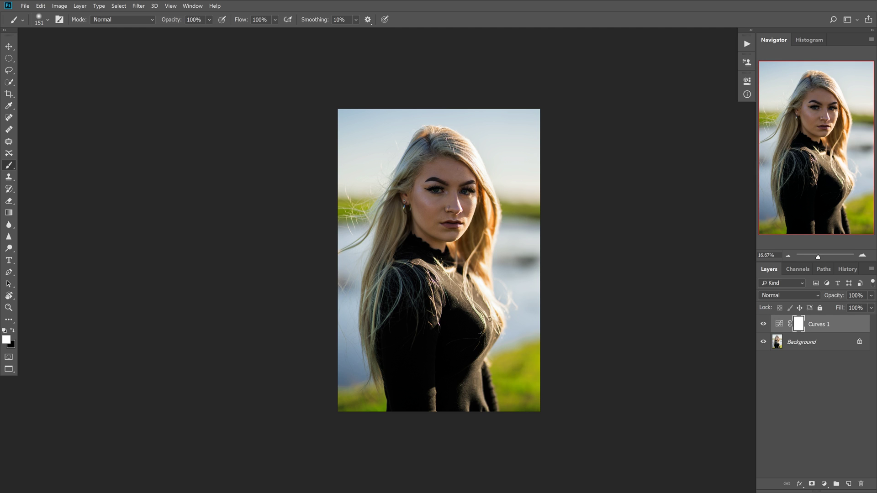
Step: Paint black over the woman's body, face and hair on the Curves 1 mask with a large soft brush
drag(456, 333, 516, 327)
key(x)
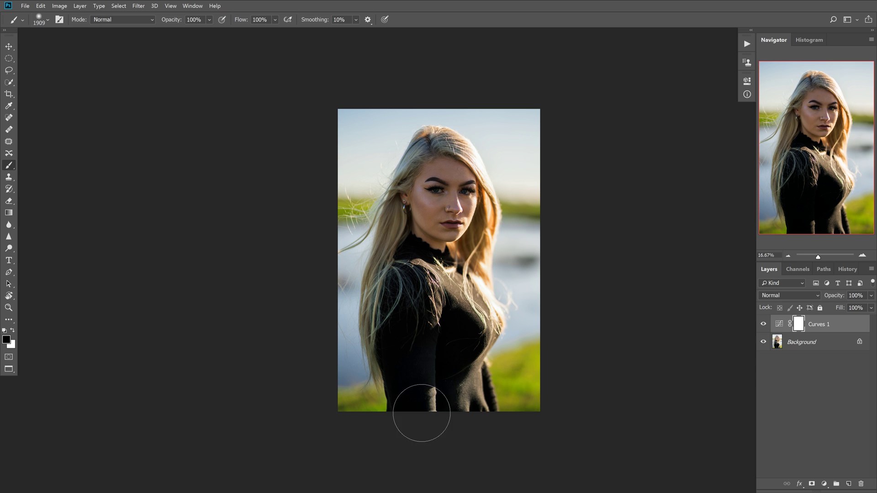
mouse_move(406, 335)
mouse_down()
mouse_move(396, 314)
mouse_move(401, 287)
mouse_move(395, 304)
mouse_move(367, 294)
mouse_up()
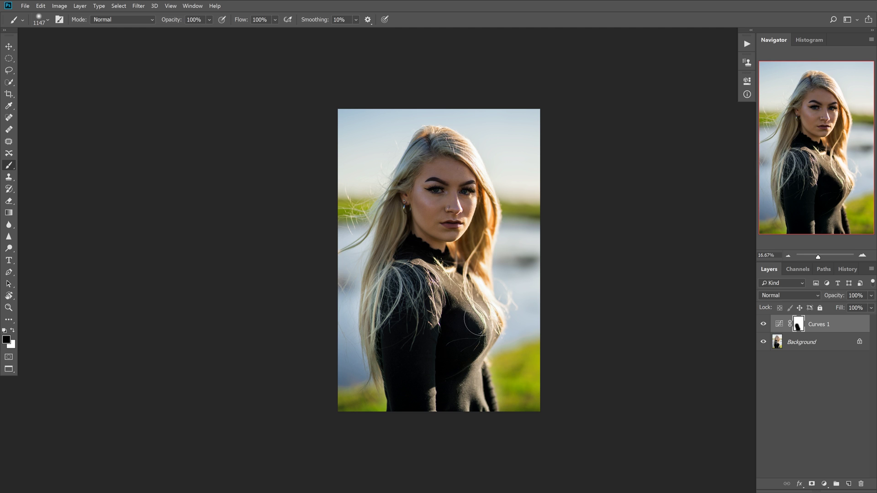
mouse_move(384, 324)
mouse_down()
mouse_move(410, 198)
mouse_move(431, 153)
mouse_move(446, 168)
mouse_move(442, 151)
mouse_move(459, 166)
mouse_move(459, 192)
mouse_move(436, 190)
mouse_up()
mouse_move(425, 244)
mouse_down()
mouse_move(469, 237)
mouse_move(471, 204)
mouse_move(478, 224)
mouse_move(467, 222)
mouse_move(502, 208)
mouse_move(479, 256)
mouse_move(494, 298)
mouse_up()
Step: Paint white on the Curves 1 mask beside the hair over her front shoulder, using a soft brush of about 811 px
key(x)
alt+right_click(493, 265)
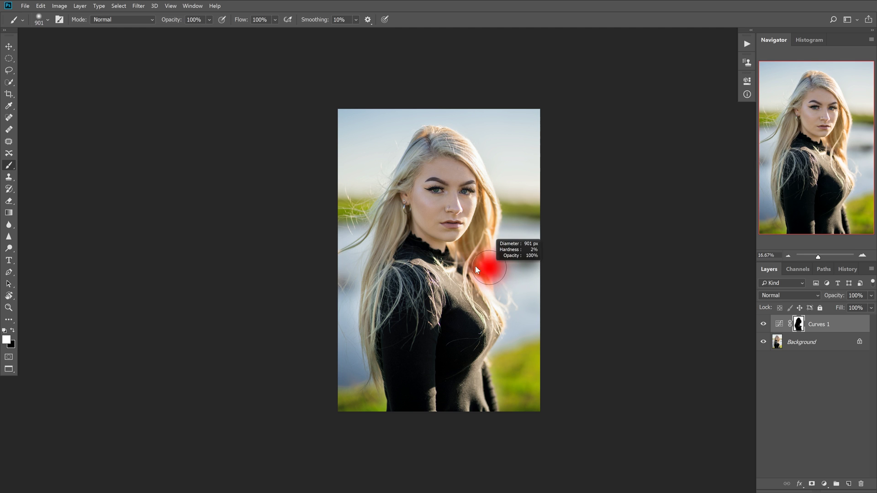
drag(492, 250, 494, 263)
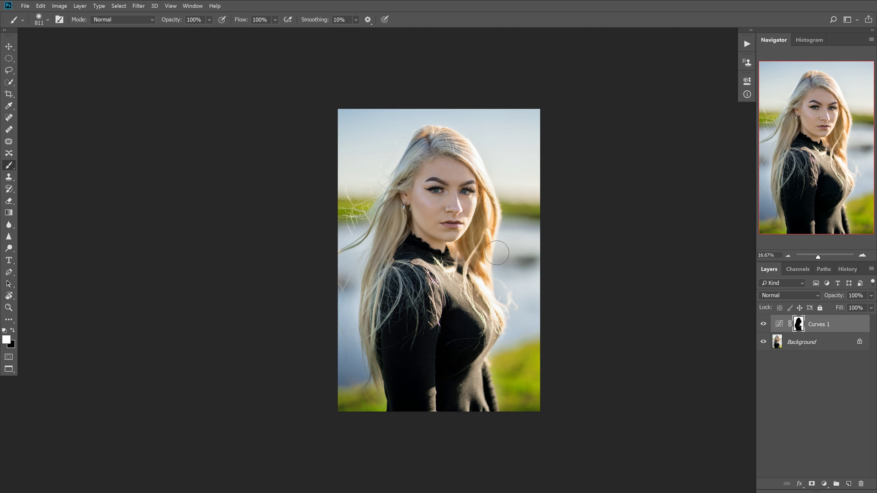
Step: Show the mask as a red overlay and paint black over the missed hair and chest area
key(x)
key(backslash)
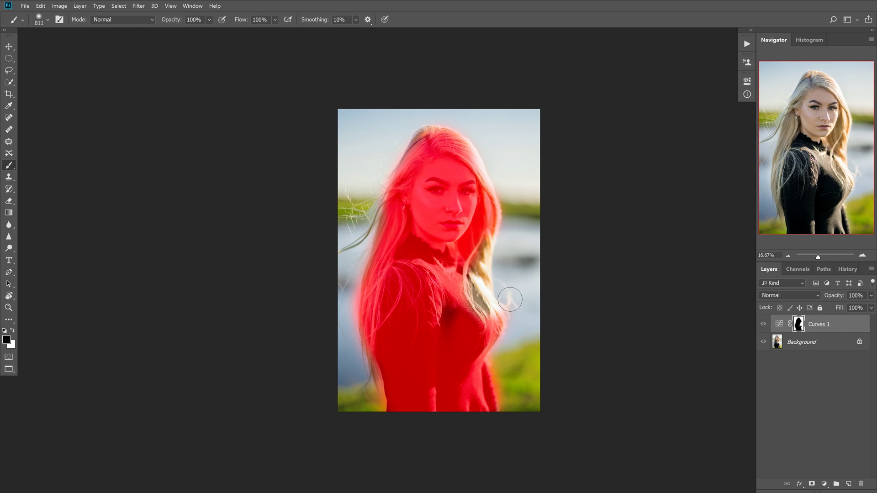
key(x)
key(x)
key(x)
key(x)
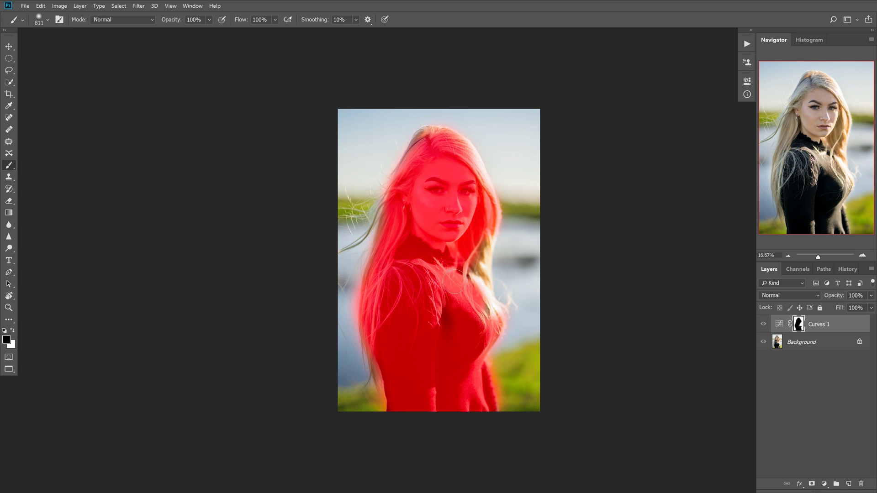
drag(465, 293, 473, 322)
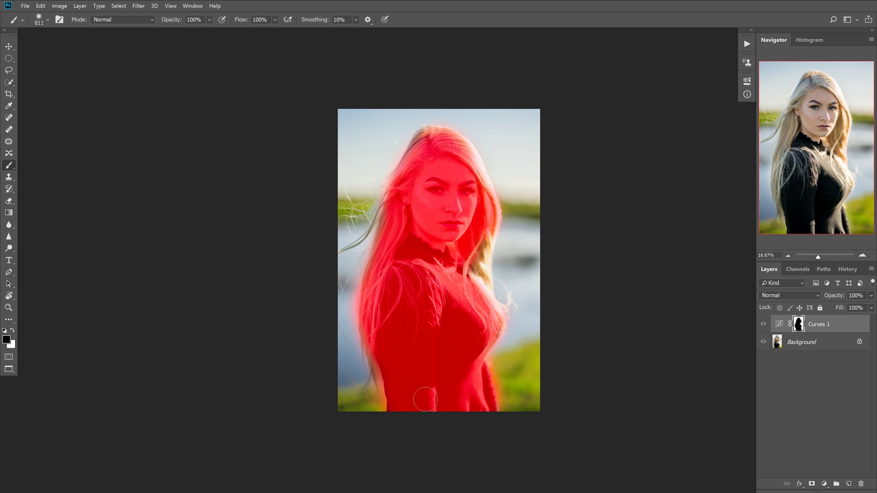
Step: Clean up the mask edges around the hair ends and lower arms with white, then hide the red overlay
key(x)
mouse_move(360, 381)
mouse_down()
mouse_move(366, 404)
mouse_move(369, 393)
mouse_up()
key(x)
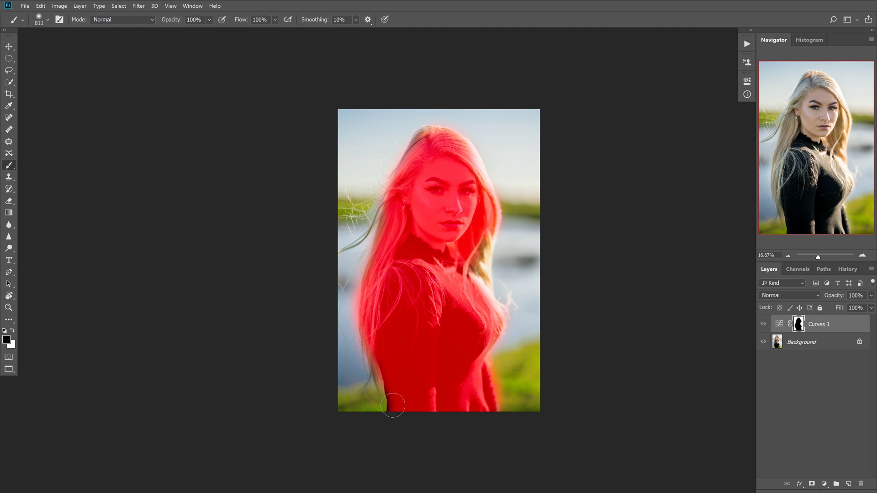
key(x)
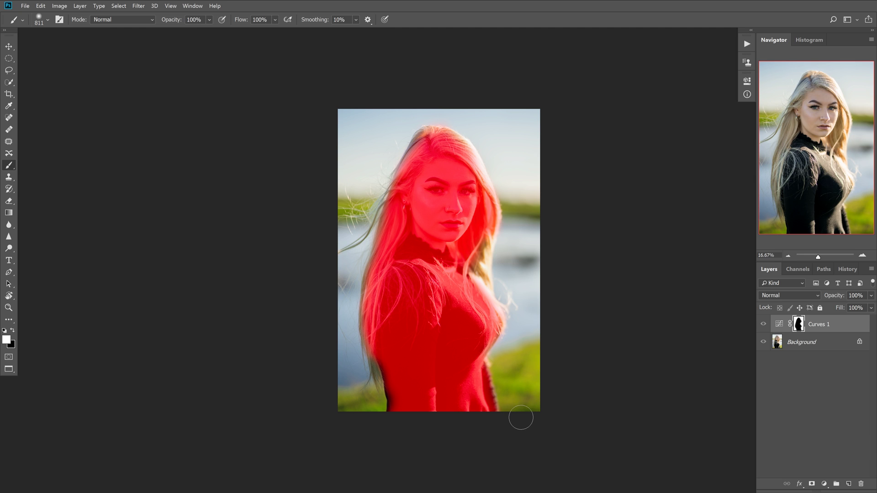
key(backslash)
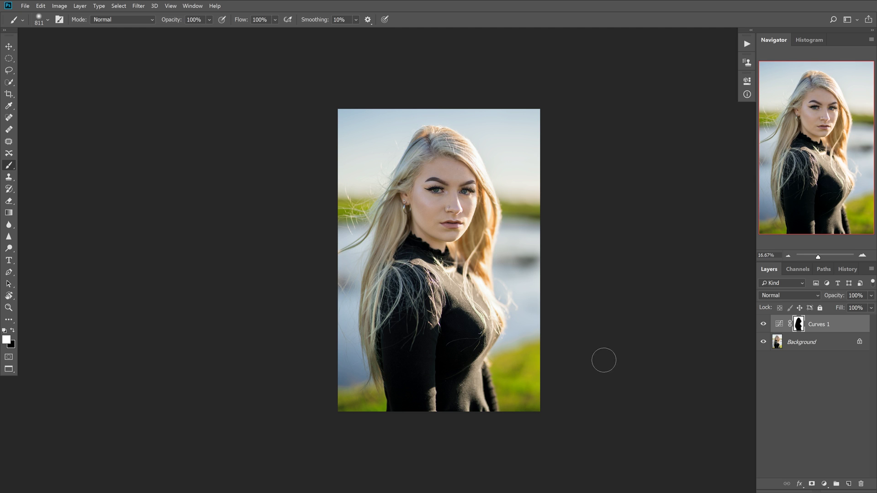
Step: Toggle the visibility of the Curves 1 layer to compare the photo with and without the darkening
click(764, 324)
click(764, 324)
click(763, 324)
click(764, 324)
Step: Try masking the whole woman with a very large soft black brush, compare both versions, and undo the painting
mouse_move(473, 273)
mouse_down()
mouse_move(516, 273)
mouse_move(440, 270)
mouse_up()
key(x)
mouse_move(475, 226)
mouse_down()
mouse_move(484, 306)
mouse_move(475, 379)
mouse_move(452, 347)
mouse_move(452, 379)
mouse_up()
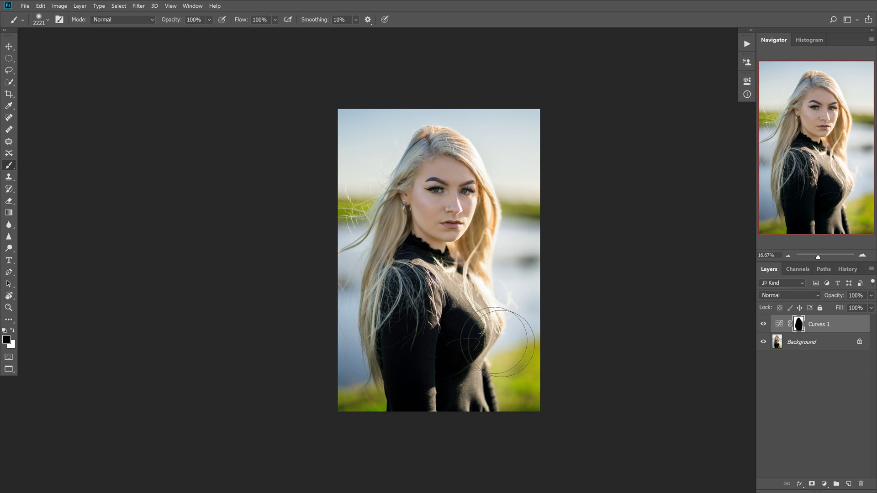
key(ctrl+z)
key(ctrl+z)
key(ctrl+z)
key(ctrl+shift+z)
key(ctrl+z)
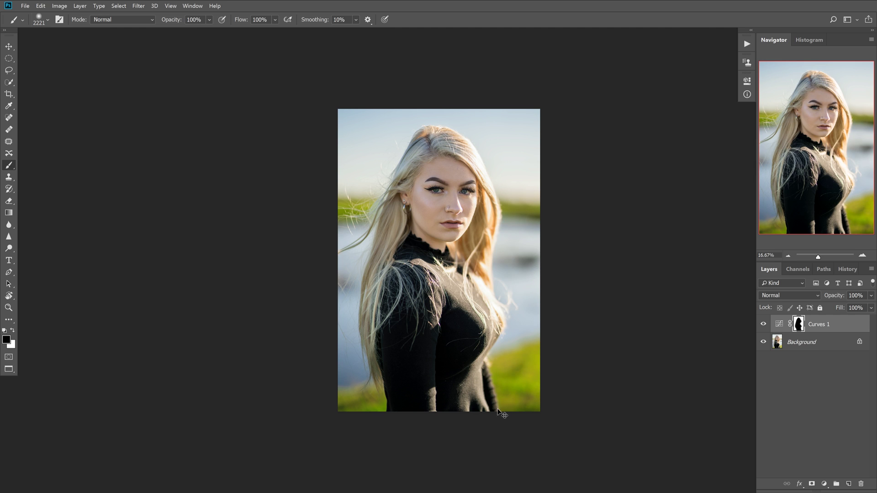
key(ctrl+shift+z)
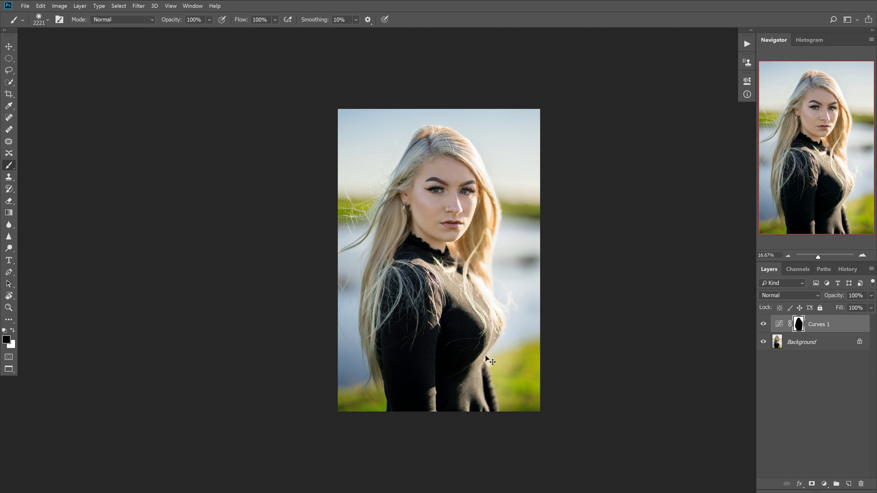
key(ctrl+z)
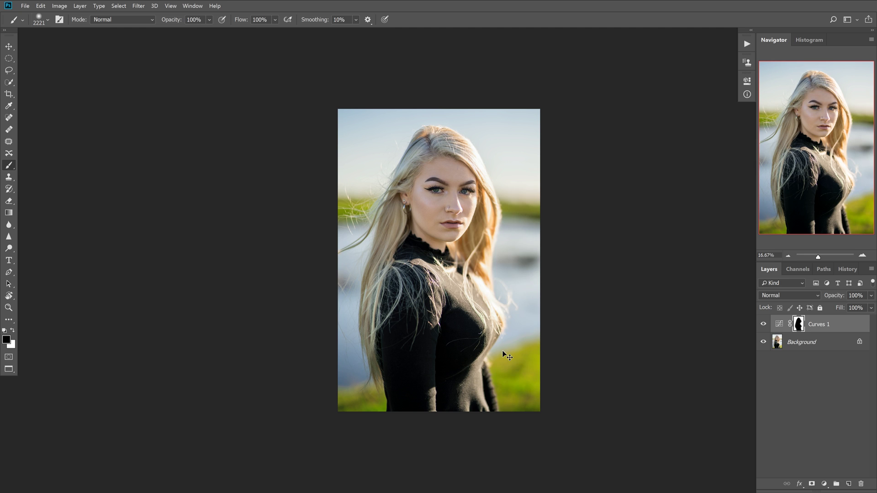
Step: Try painting white at full opacity on the mask over the lower torso with a 643 px brush, then undo it
alt+drag(469, 360, 436, 373)
key(x)
key(bracketleft)
key(bracketleft)
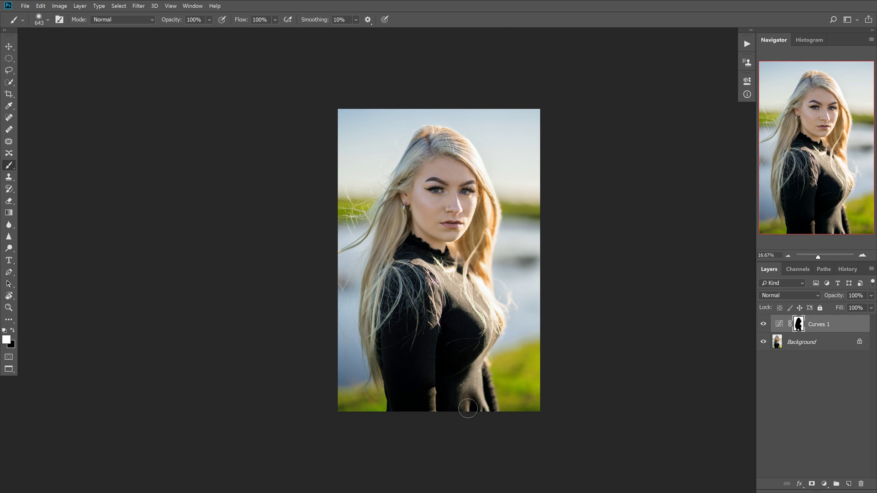
drag(481, 408, 474, 379)
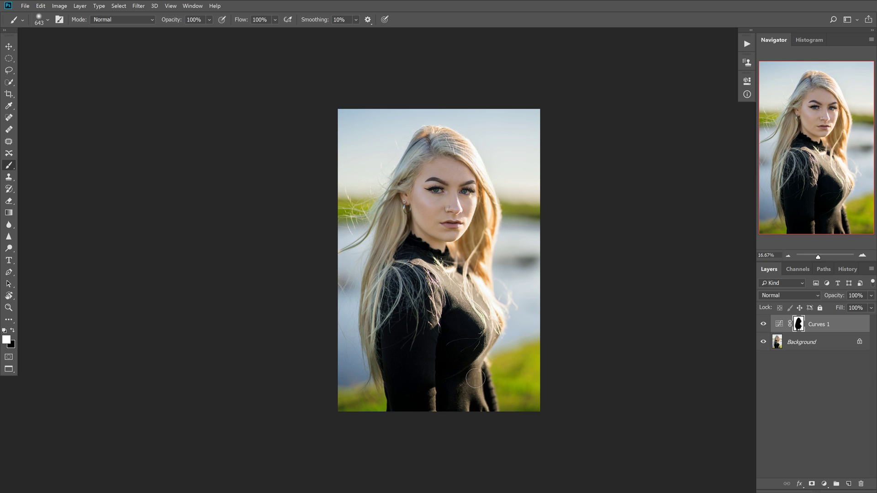
mouse_move(479, 410)
mouse_down()
mouse_move(477, 370)
mouse_move(487, 399)
mouse_up()
key(ctrl+z)
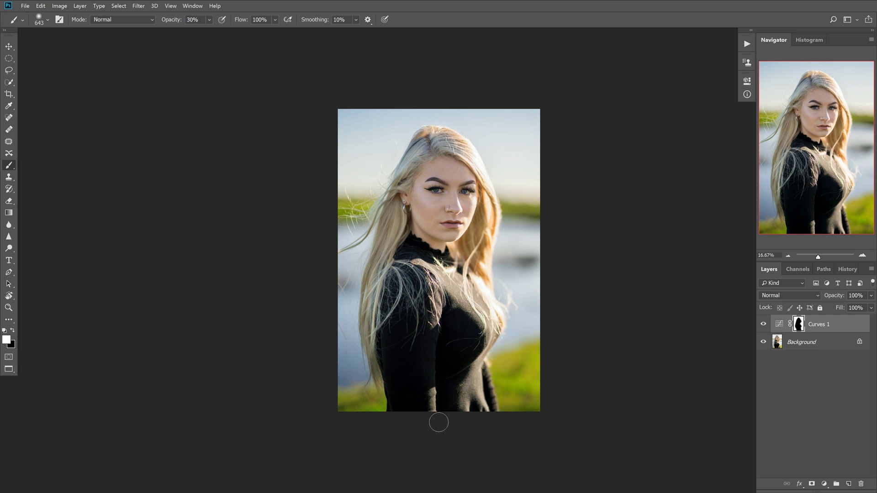
Step: Paint white at 30% brush opacity on the Curves 1 mask over the dress's torso, chest and sleeve to deepen the shadows
mouse_move(471, 378)
mouse_down()
mouse_move(477, 371)
mouse_move(465, 348)
mouse_up()
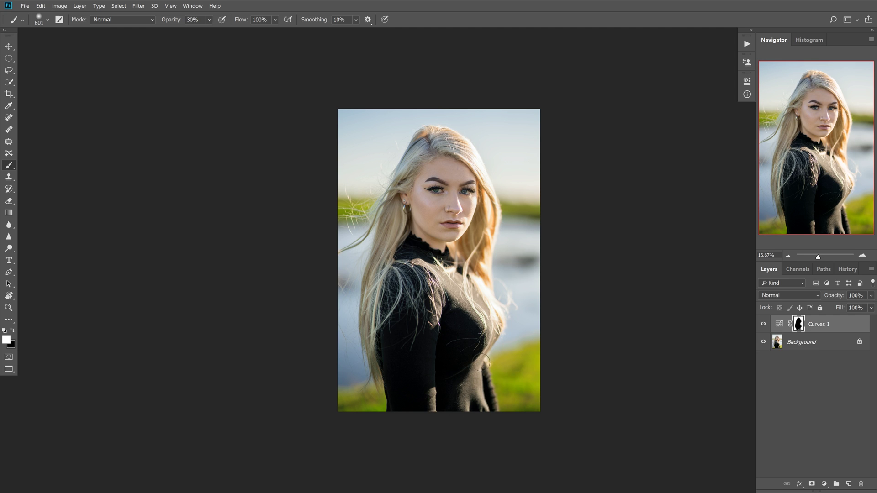
mouse_move(454, 288)
mouse_down()
mouse_move(487, 318)
mouse_move(437, 274)
mouse_up()
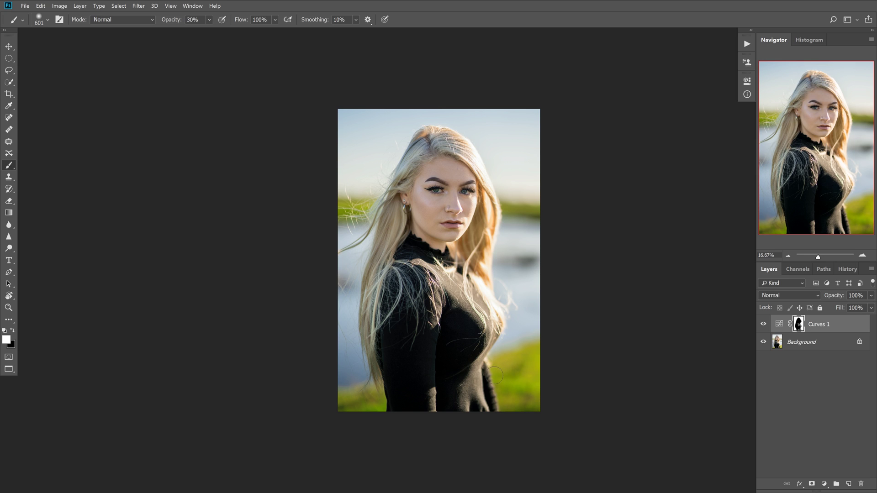
drag(424, 391, 437, 410)
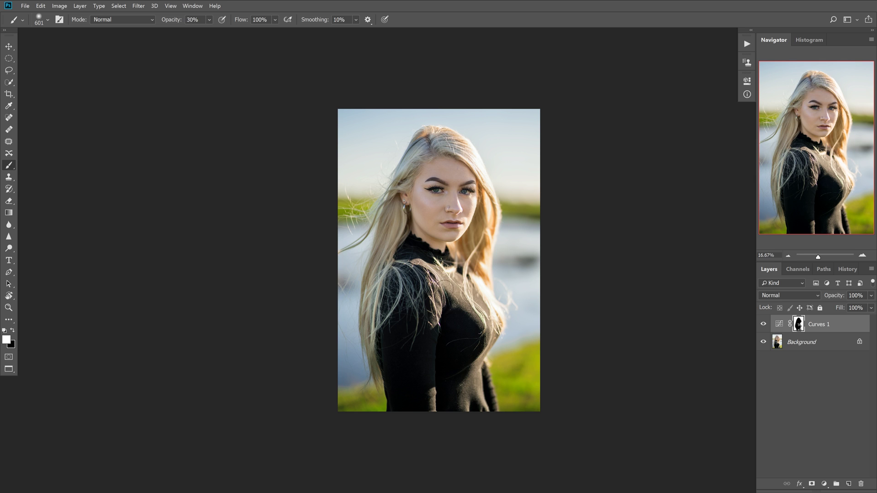
Step: Switch the Curves 1 layer off and on repeatedly to check the shaded dress and darkened background
click(762, 326)
click(762, 325)
click(762, 325)
click(762, 325)
click(762, 325)
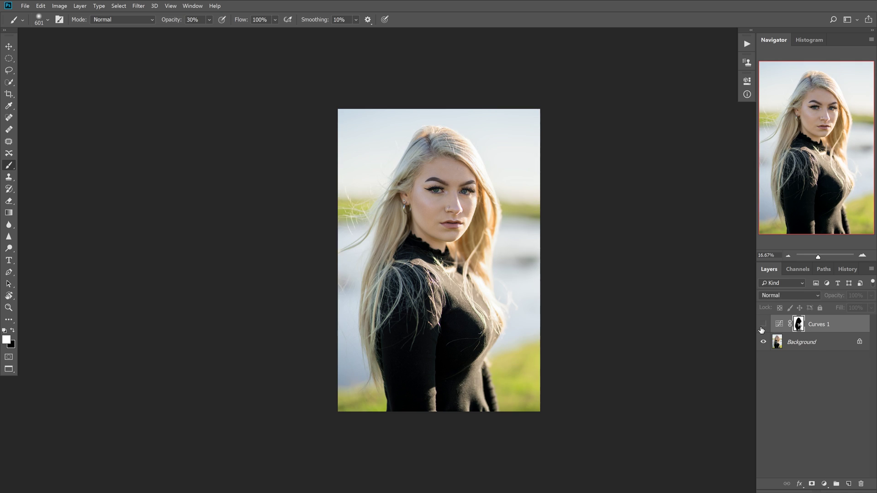
click(762, 325)
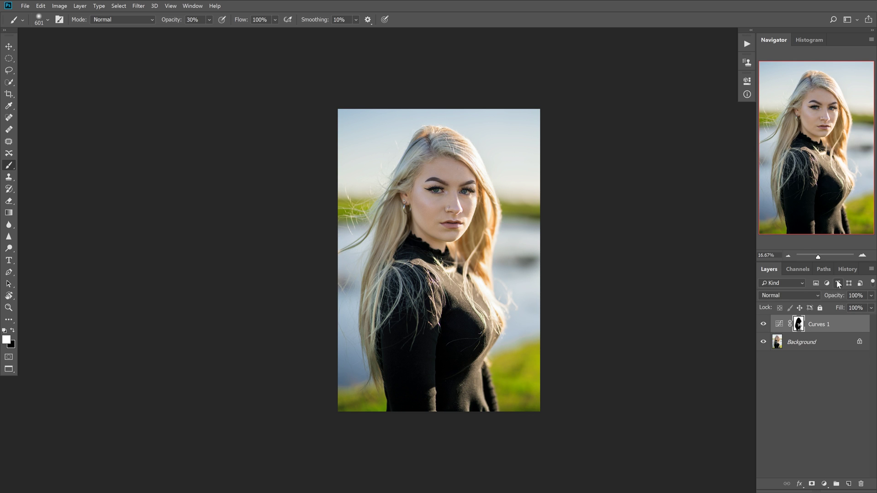
Step: Step back and forth through the recent Brush Tool history states to compare the shading, ending on the latest state
click(847, 270)
click(808, 453)
click(809, 434)
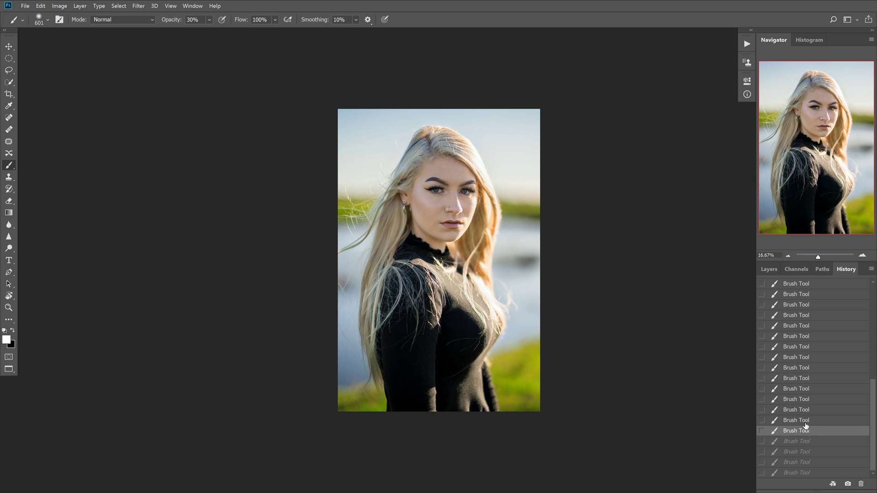
click(804, 423)
click(810, 431)
click(811, 474)
click(808, 442)
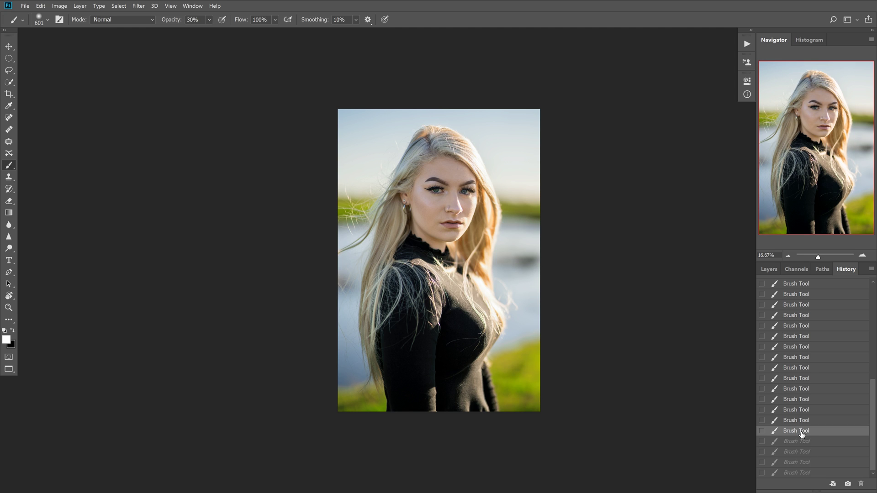
click(812, 474)
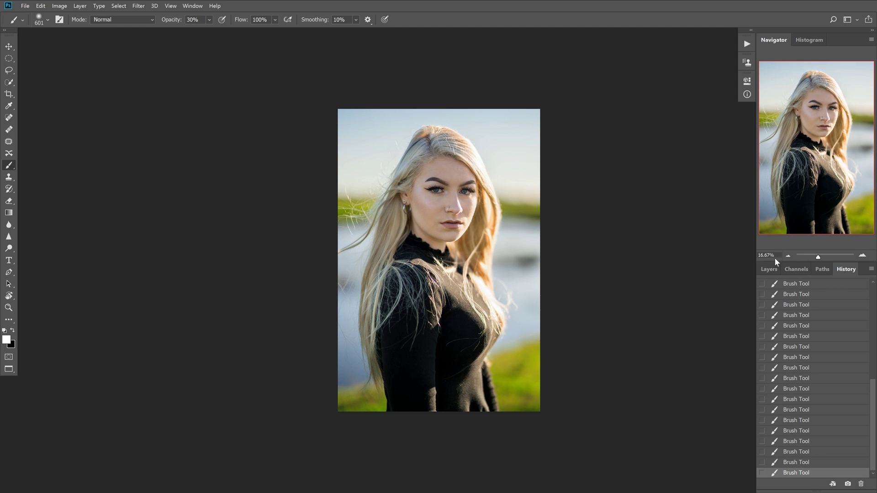
click(768, 269)
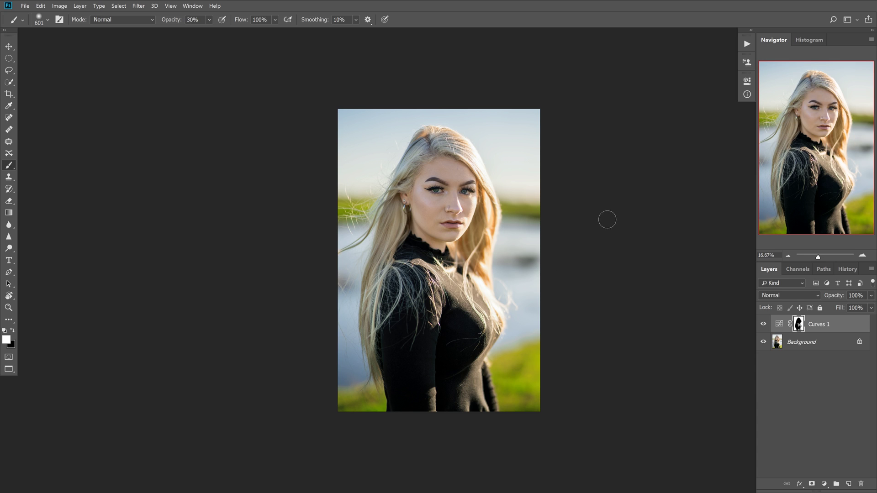
Step: Isolate the Background layer and restore all layers to compare the original photo with the edited one
alt+click(764, 344)
alt+click(763, 344)
alt+click(764, 346)
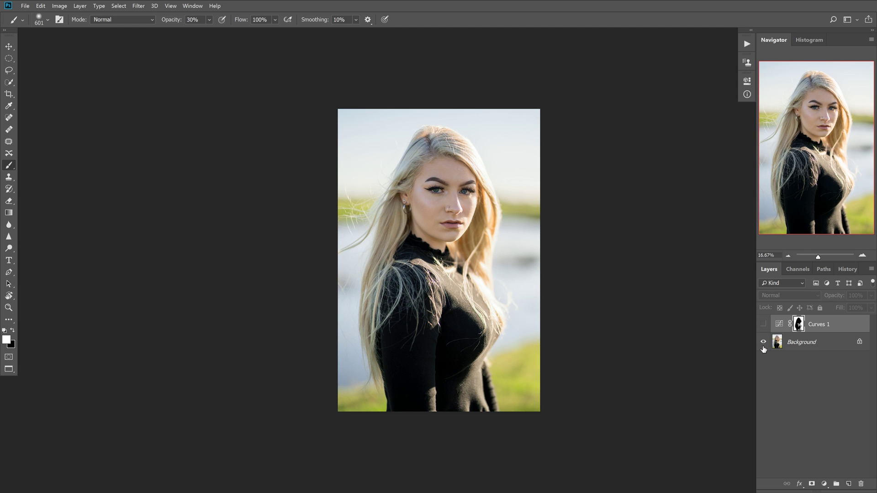
alt+click(764, 348)
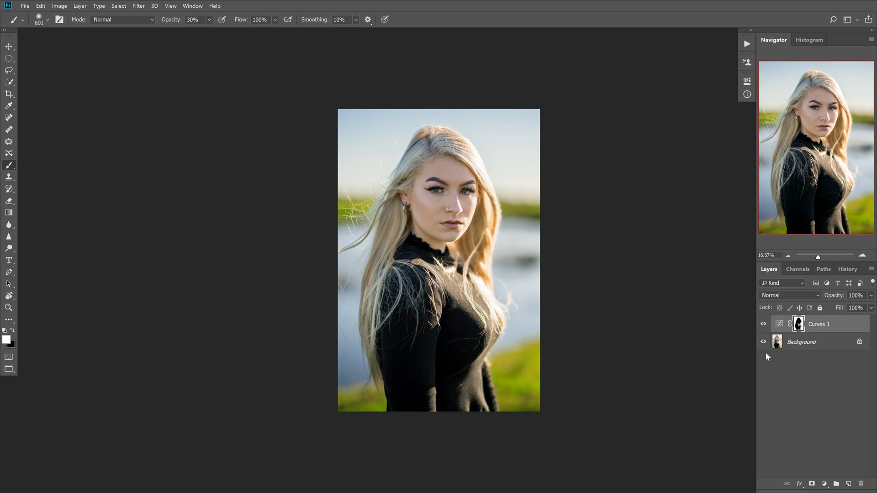